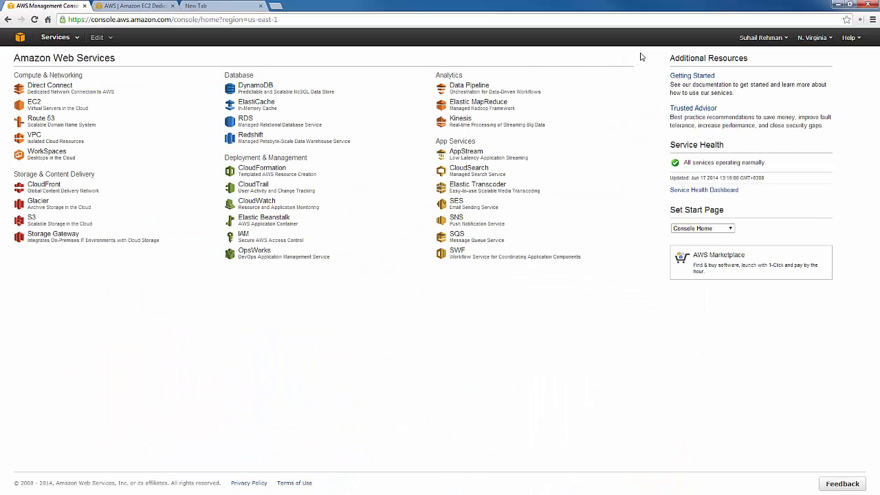
Step: Open the EC2 service's Instances page and start launching a new instance
left_click(50, 114)
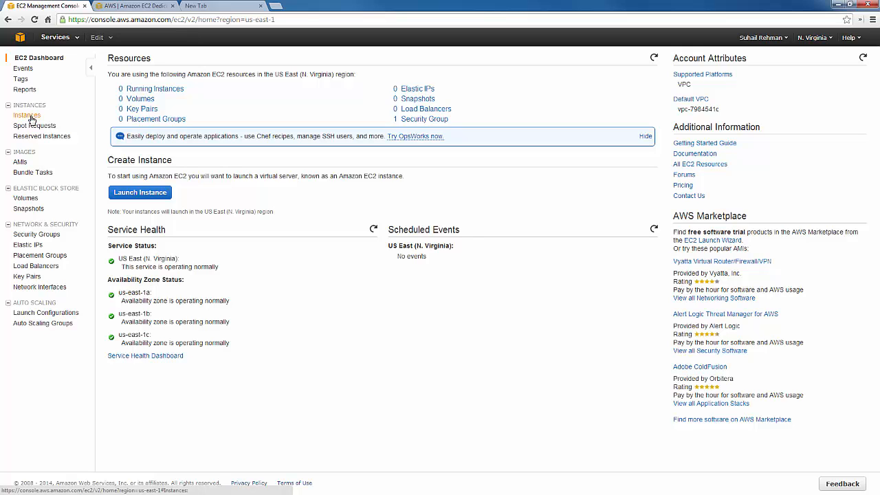
left_click(30, 117)
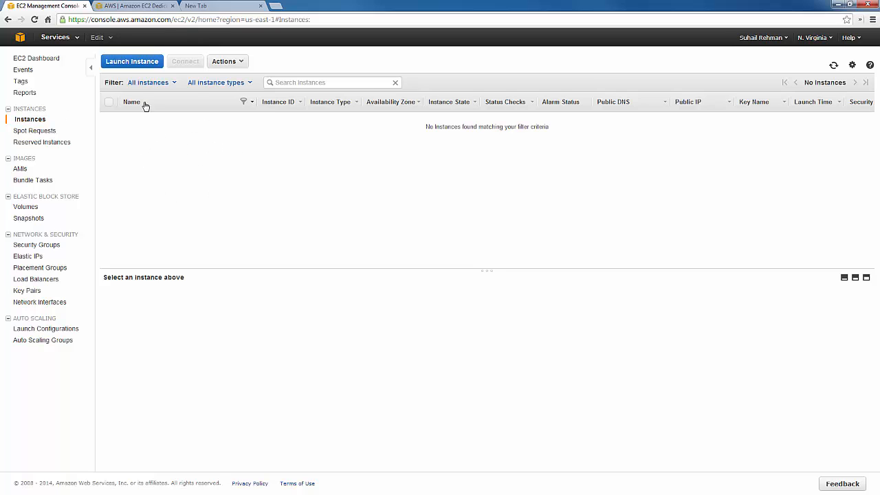
left_click(141, 61)
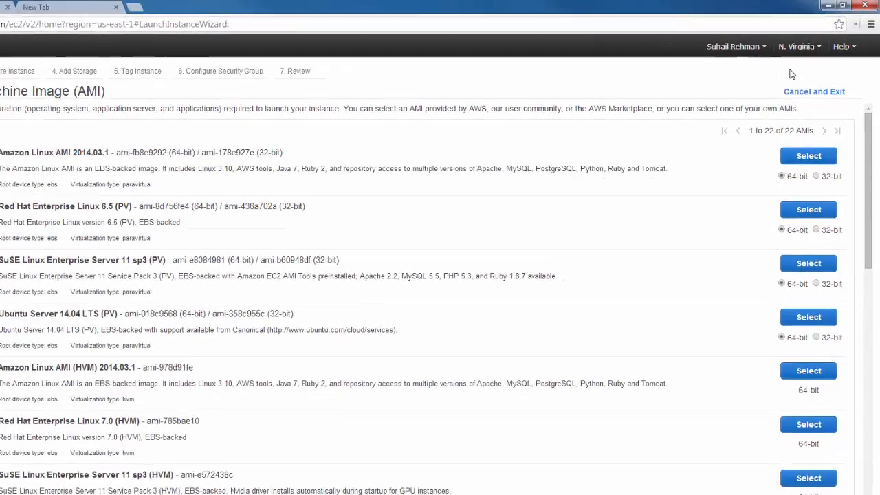
Step: Examine the list of available AWS regions without changing the selected one
left_click(791, 56)
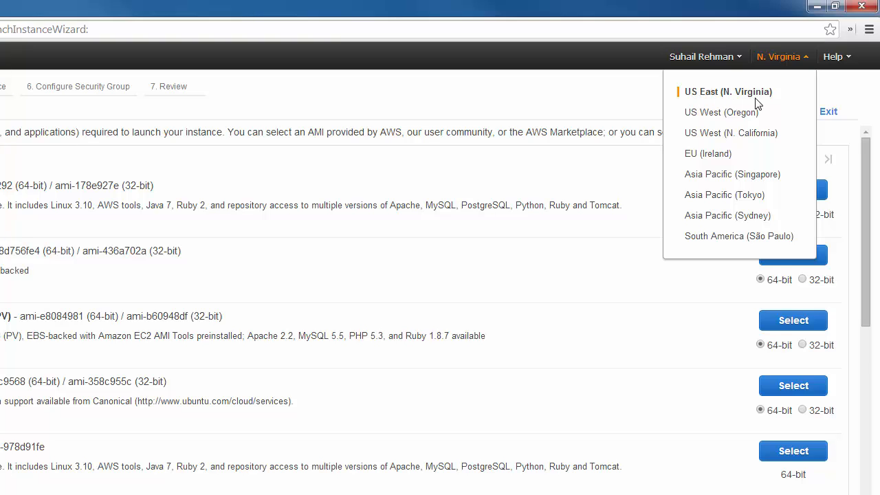
left_click(779, 56)
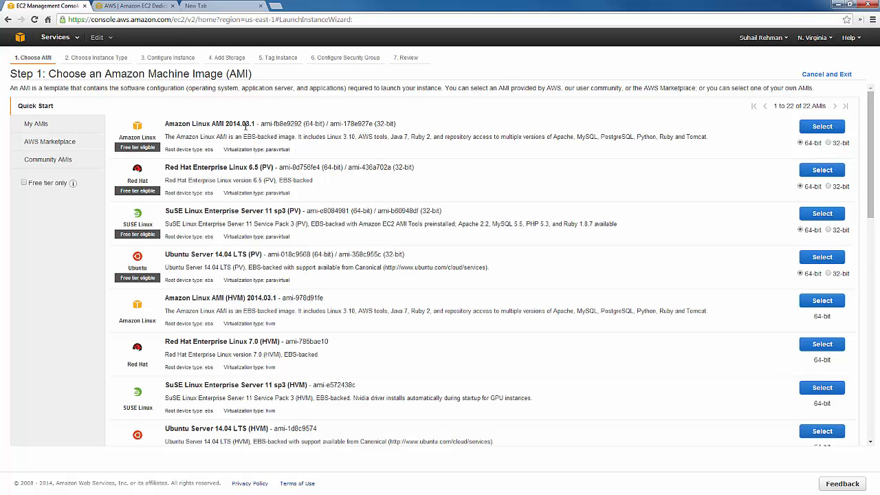
Step: Browse the Community AMIs and My AMIs catalogs and return to the Quick Start images
left_click(62, 160)
left_click(147, 115)
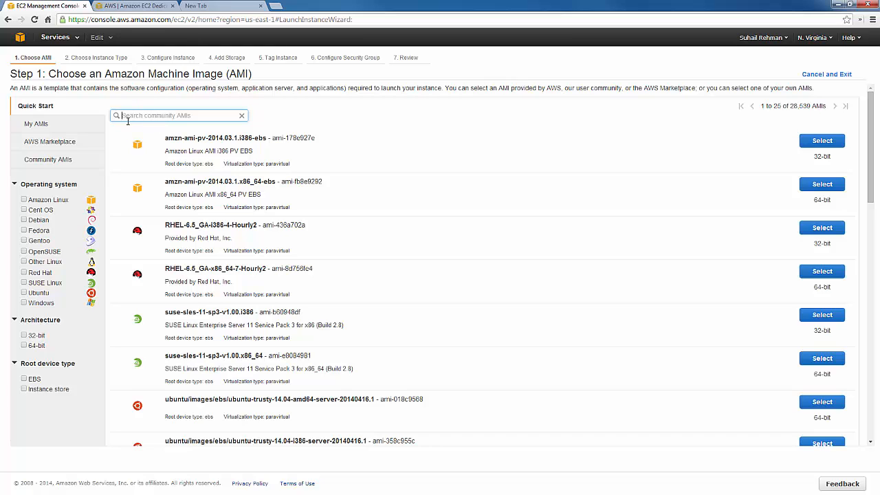
left_click(38, 128)
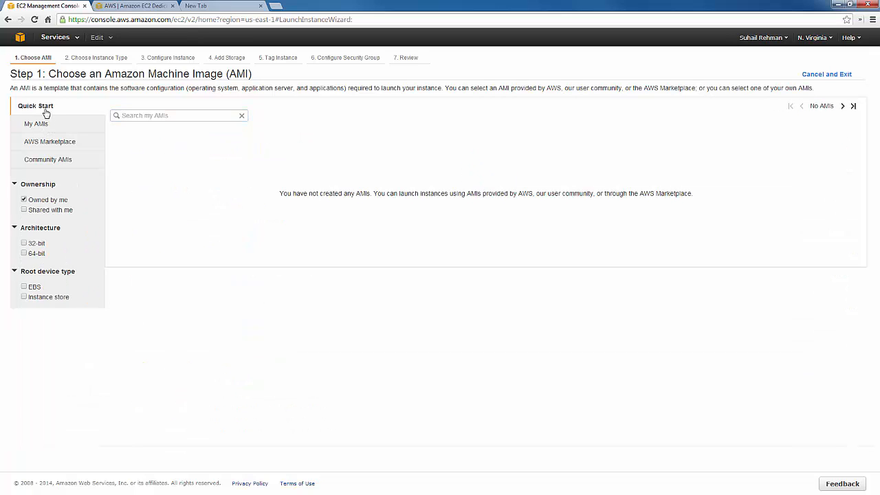
left_click(34, 108)
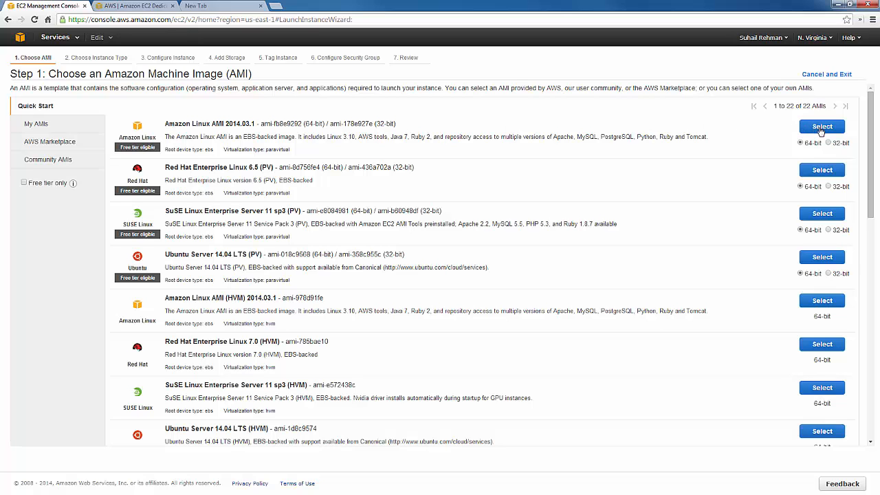
Step: Select the 64-bit Amazon Linux AMI 2014.03.1 and continue to instance details with the t1.micro type
left_click(822, 128)
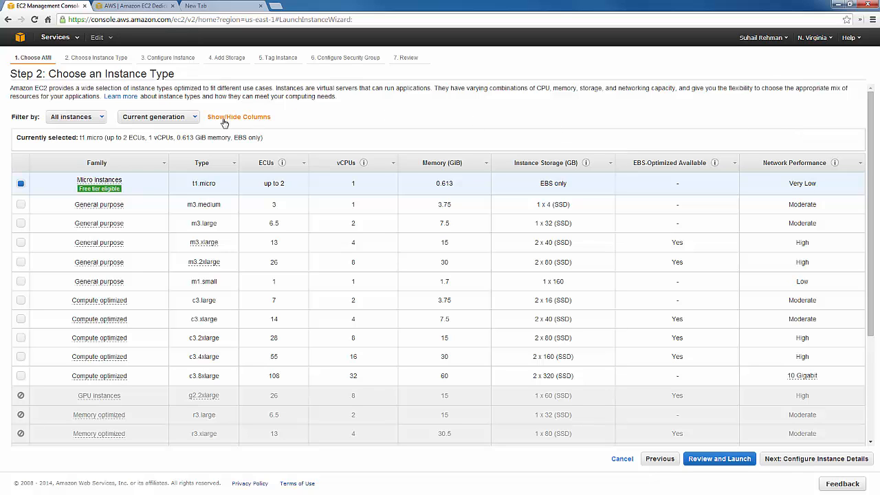
mouse_move(95, 181)
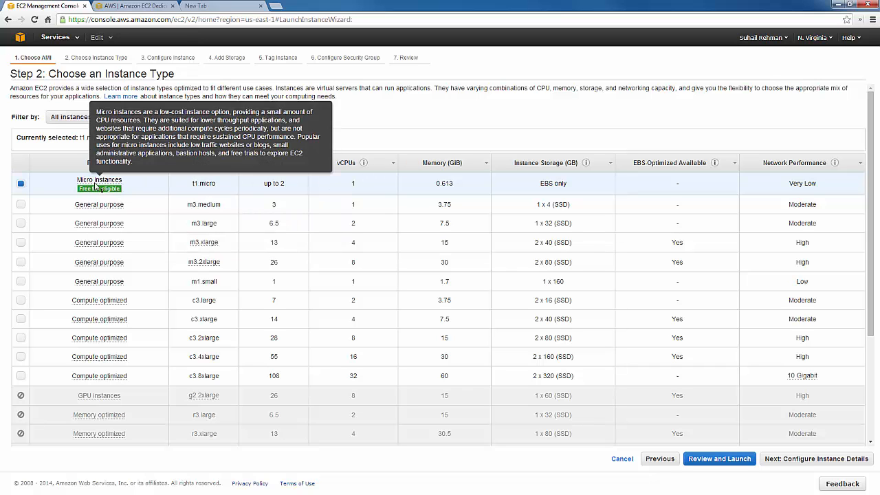
left_click(803, 464)
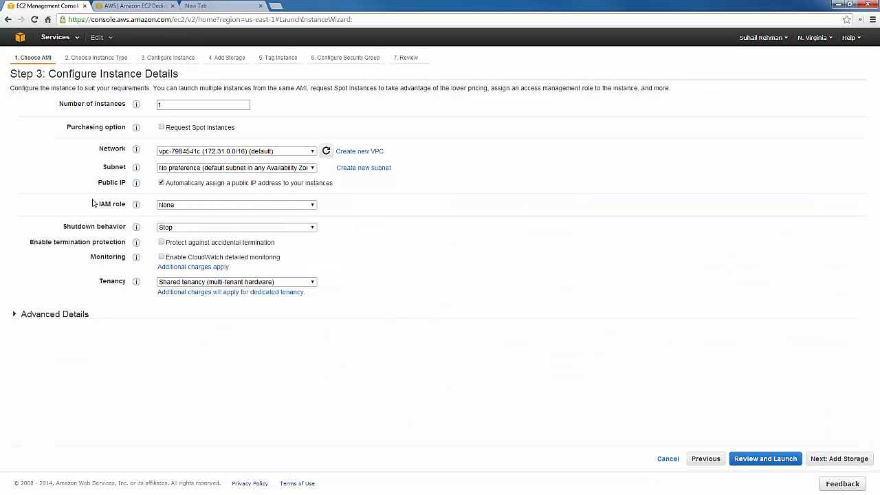
Step: Preview the Spot Instances request options and turn the request off again
left_click(161, 128)
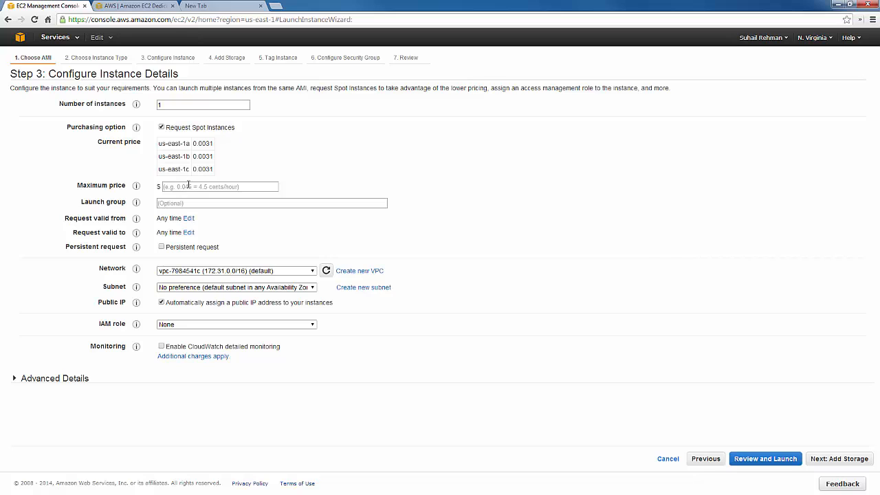
left_click(161, 128)
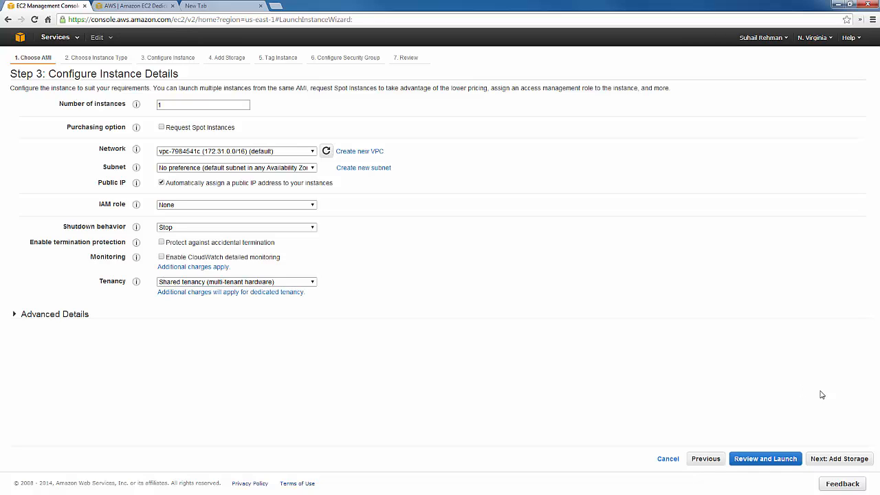
Step: Accept the default instance details and storage, and set the instance's Name tag to 15319video
left_click(840, 458)
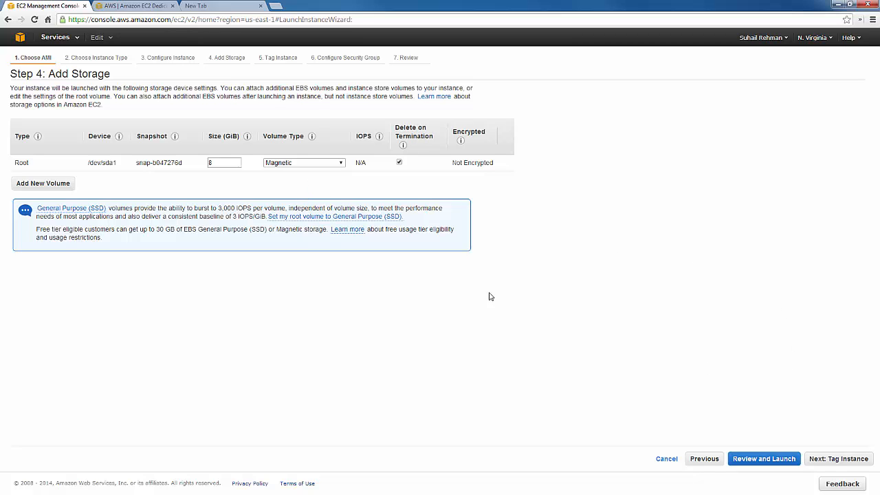
left_click(854, 466)
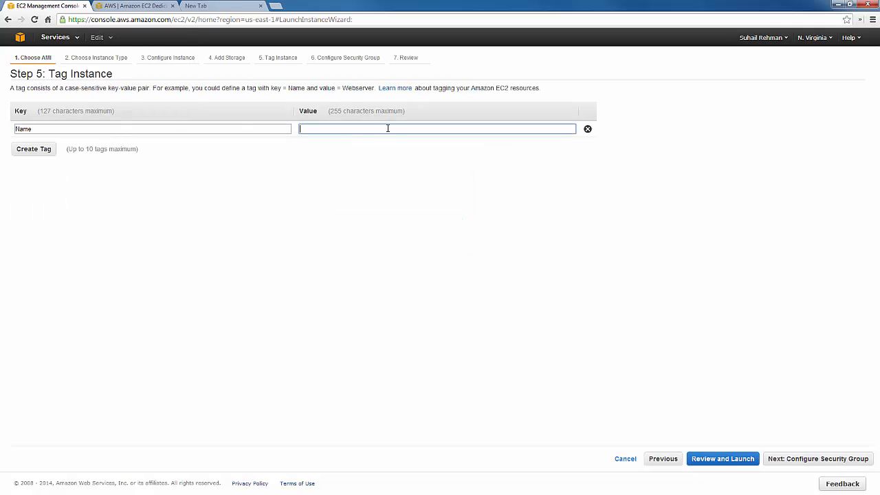
type("15319")
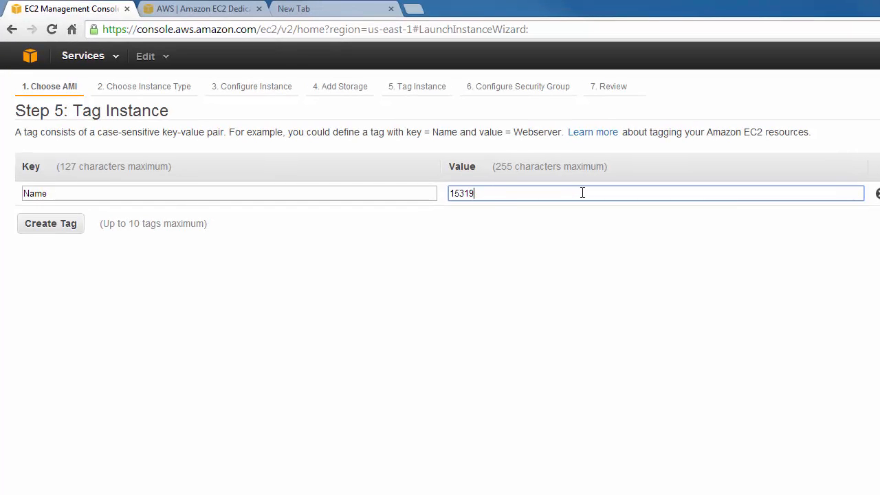
type("video")
Step: Add a second tag with the key 15319_Project and the value Primer
left_click(32, 227)
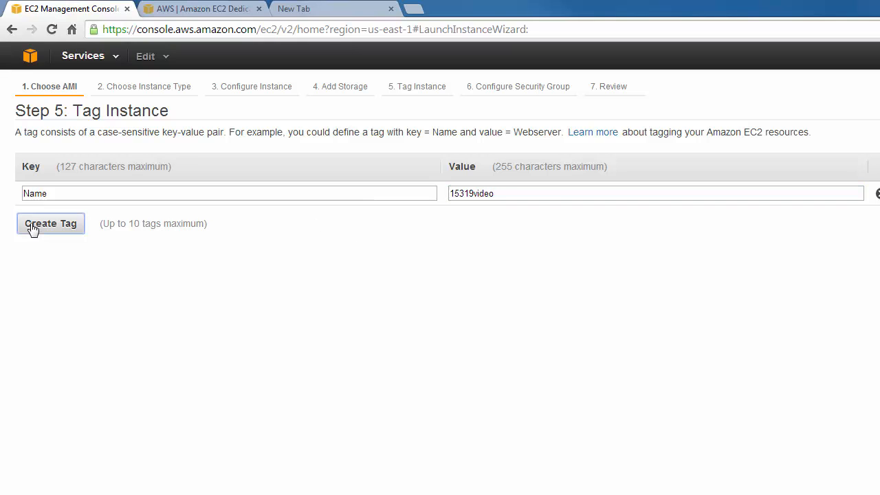
type("5319")
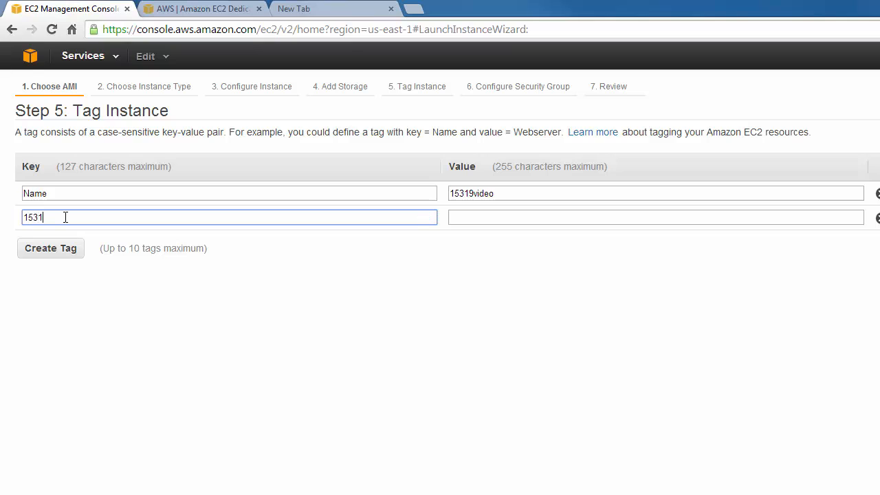
type("_p")
key("BackSpace")
type("Project")
key("Tab")
type("Primer")
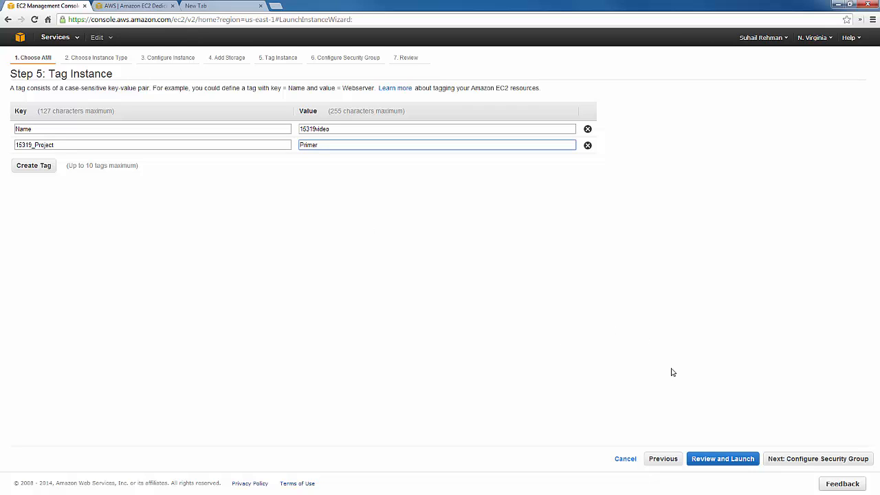
Step: Keep the default new security group with its SSH rule and continue with Magnetic as the boot volume
left_click(825, 459)
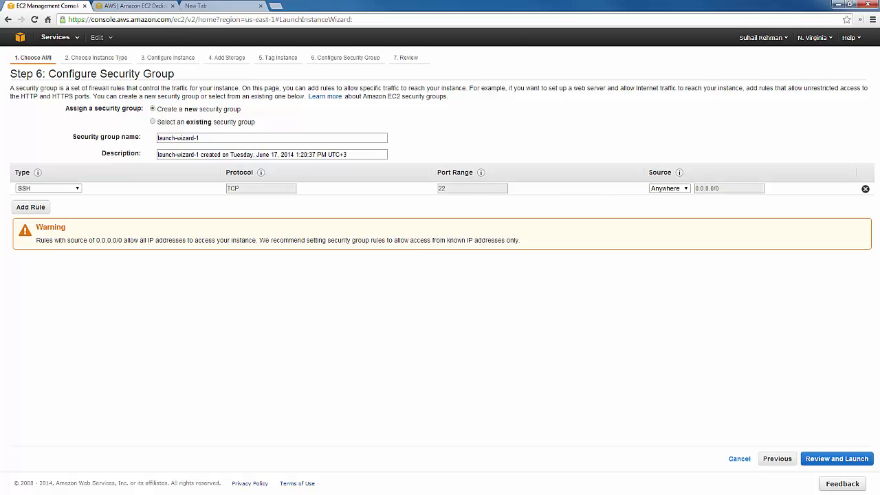
left_click(826, 459)
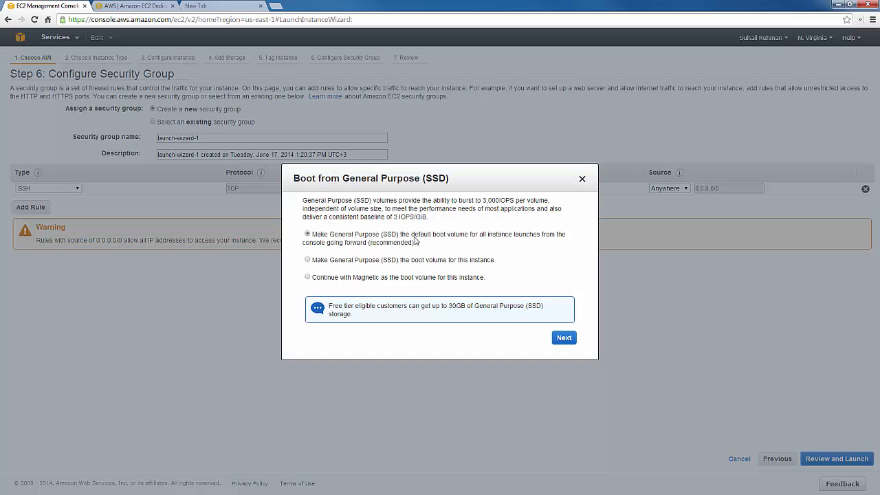
left_click(307, 278)
left_click(564, 339)
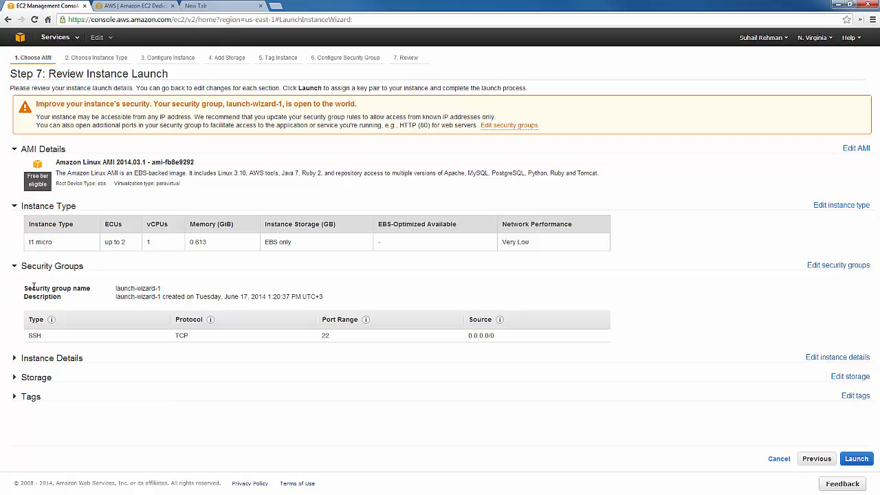
Step: Review the launch summary, including the instance details, storage and tags sections
left_click(16, 359)
scroll(15, 363, "down", 3)
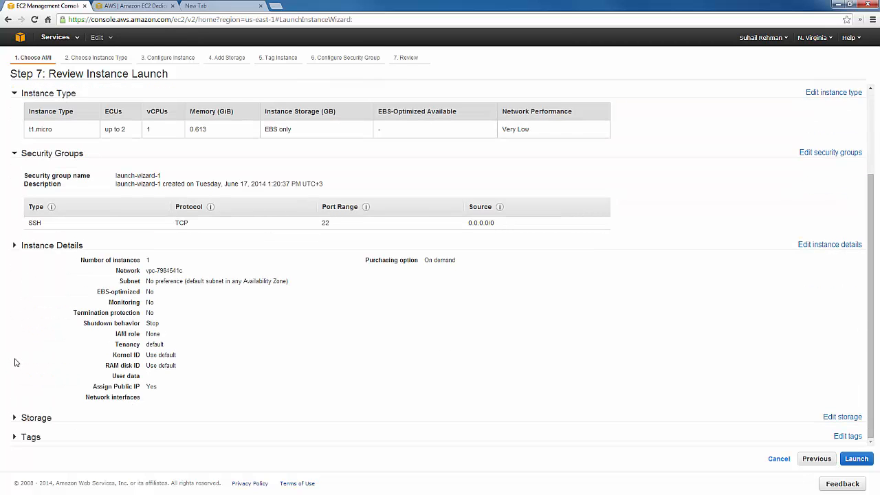
left_click(16, 418)
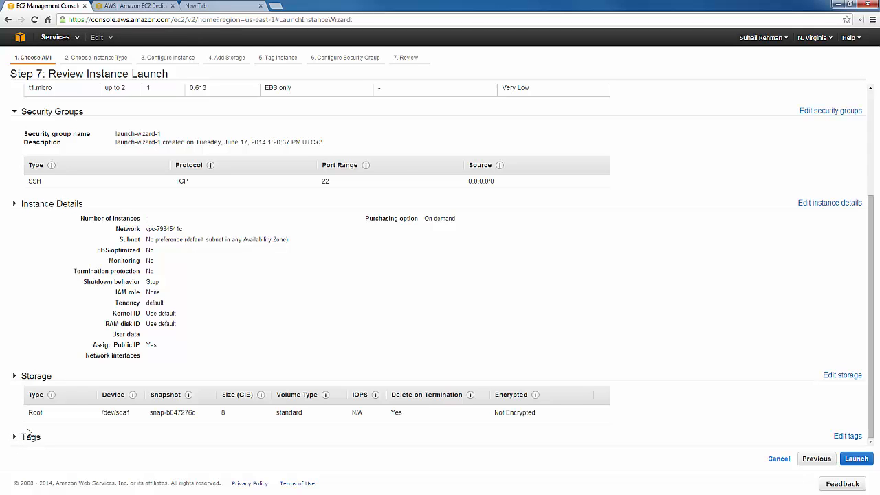
scroll(193, 266, "up", 4)
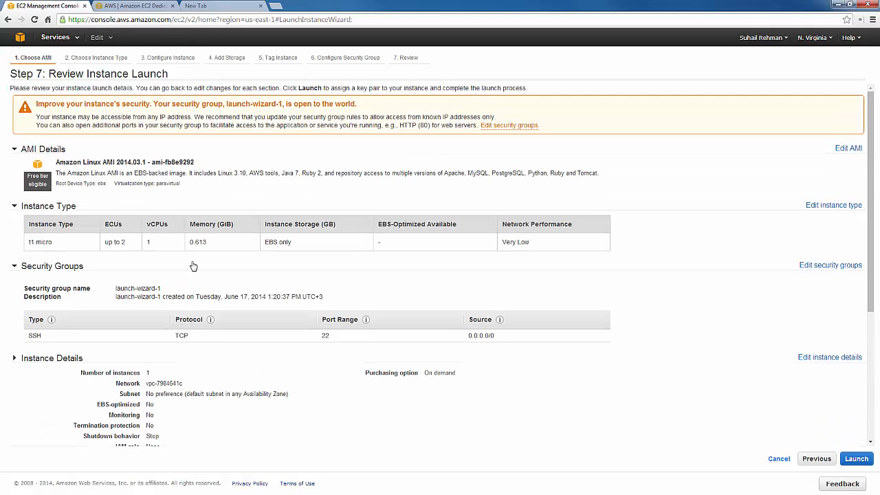
scroll(193, 266, "down", 5)
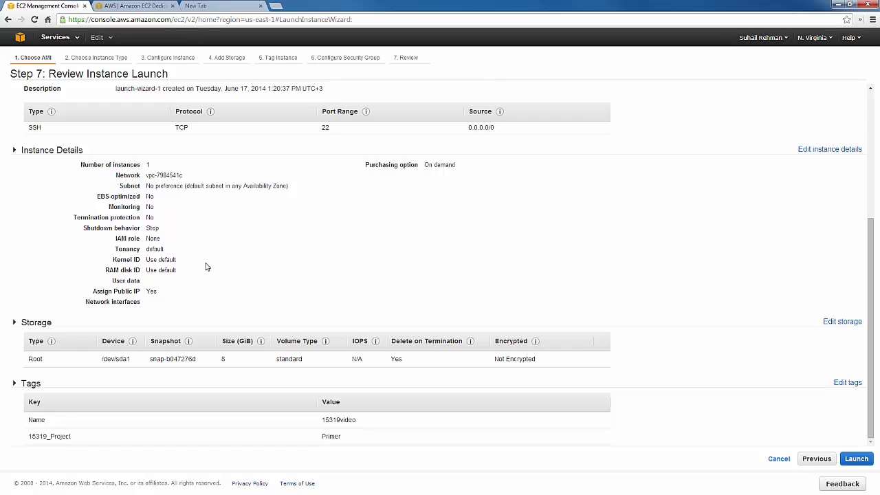
scroll(205, 267, "up", 5)
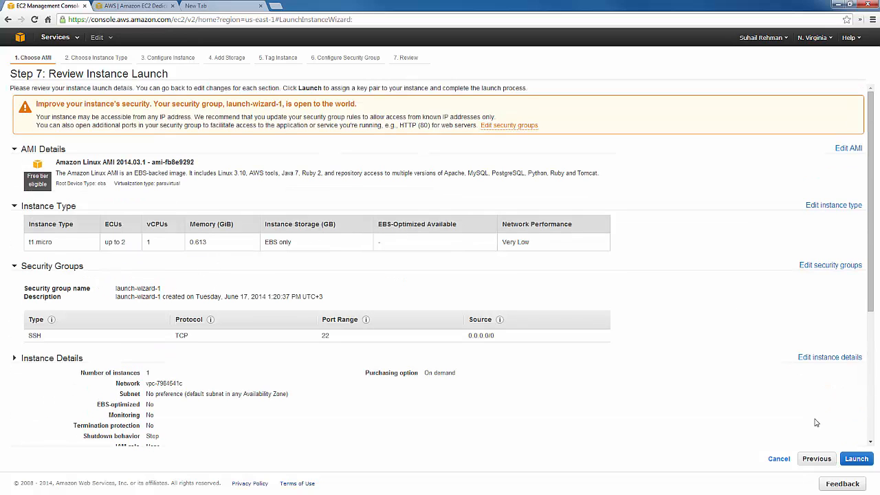
Step: Proceed to launch, create a new key pair named 15319demo and download its private key file
left_click(865, 462)
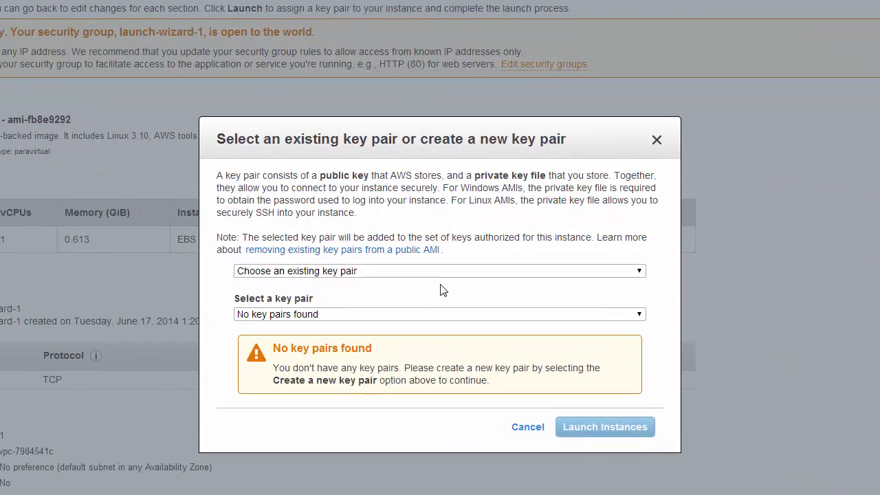
left_click(479, 272)
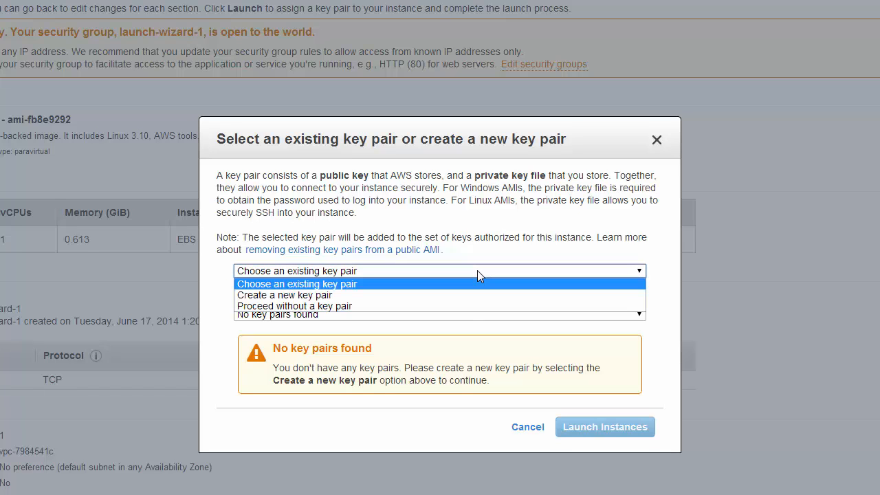
left_click(479, 273)
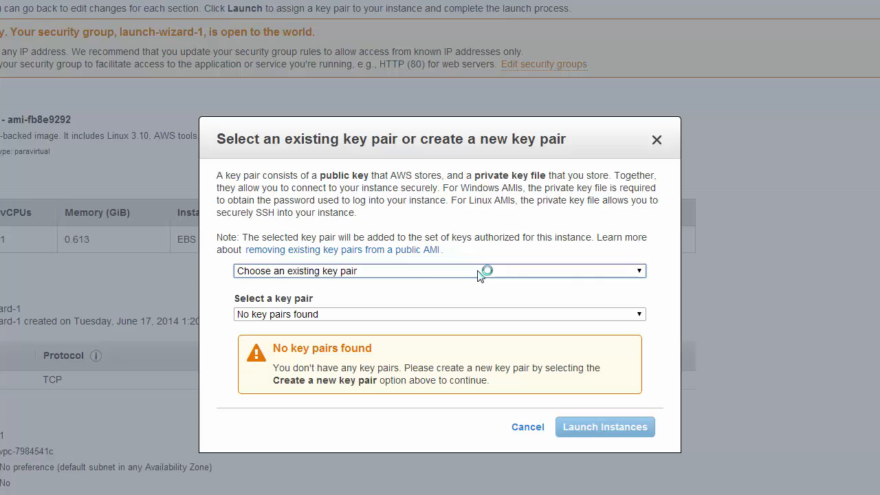
left_click(478, 270)
left_click(440, 294)
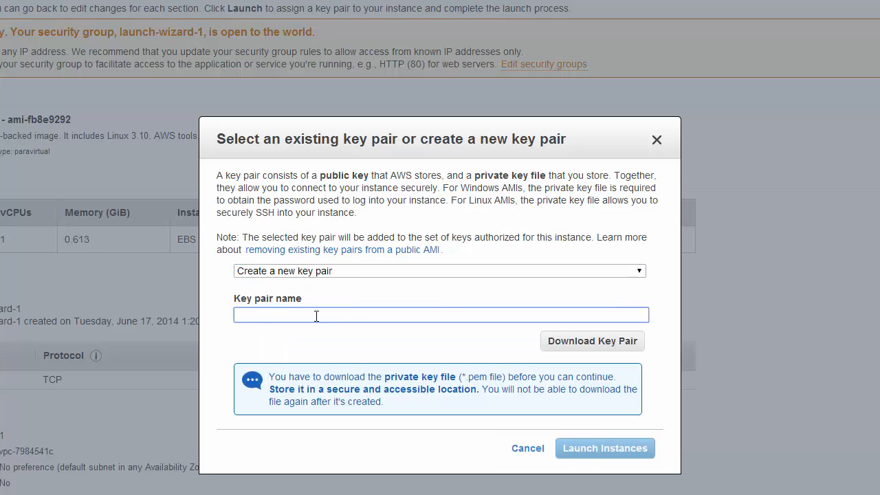
type("15319demo")
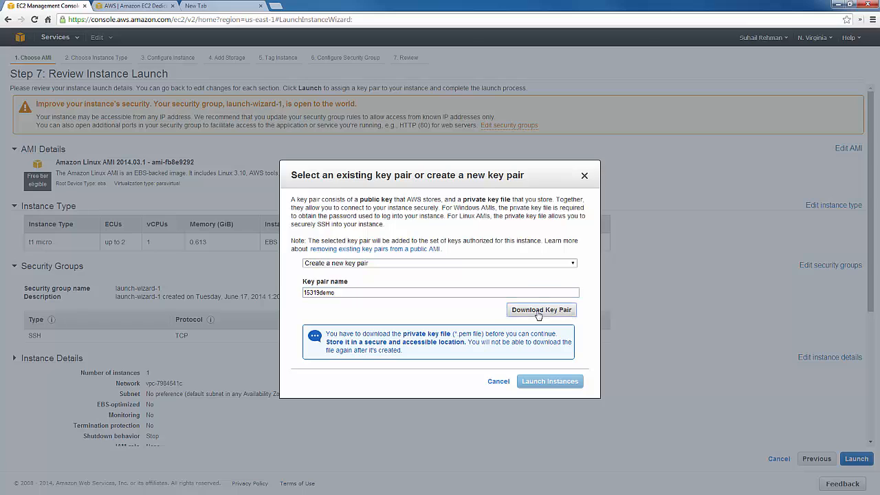
left_click(539, 313)
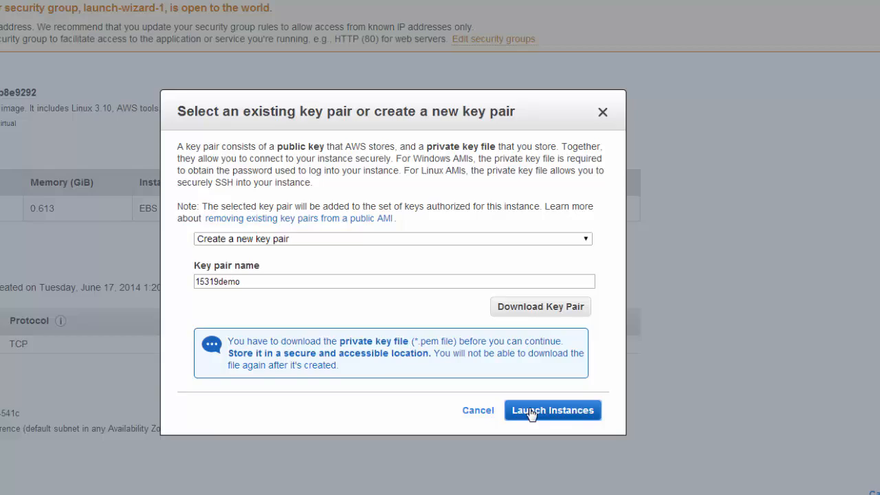
Step: Launch the instance with the new key pair and go to the instances list
left_click(530, 410)
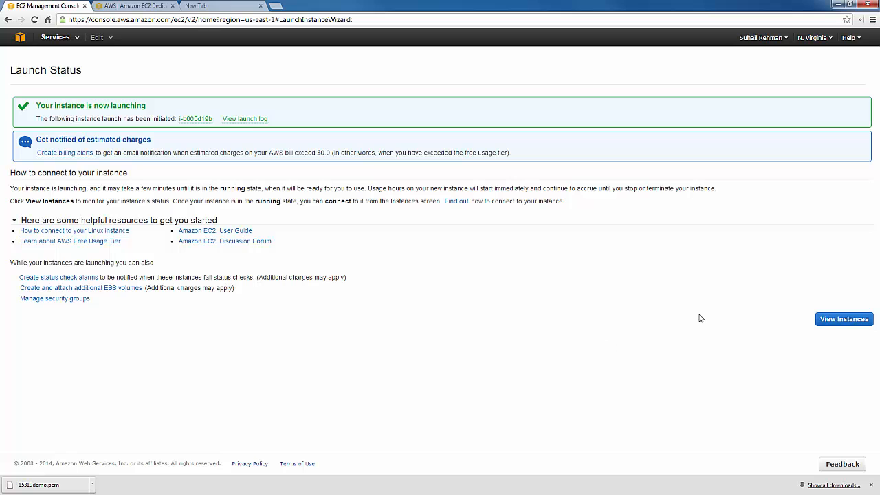
left_click(832, 320)
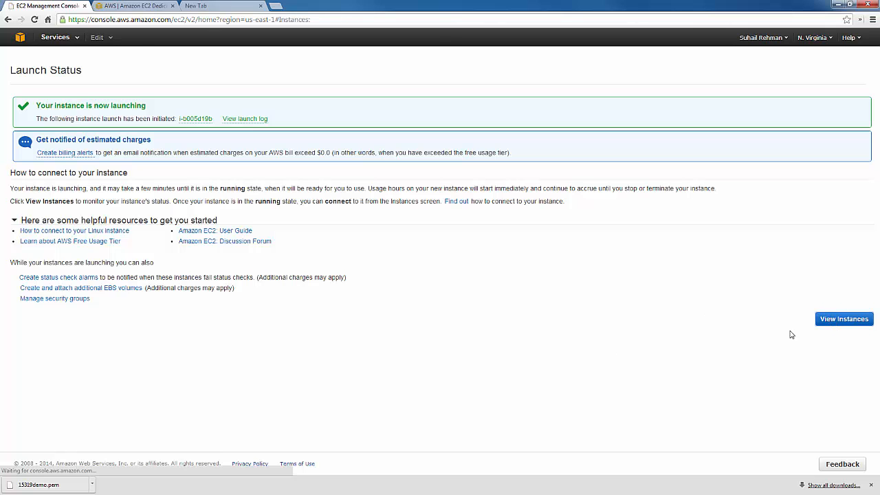